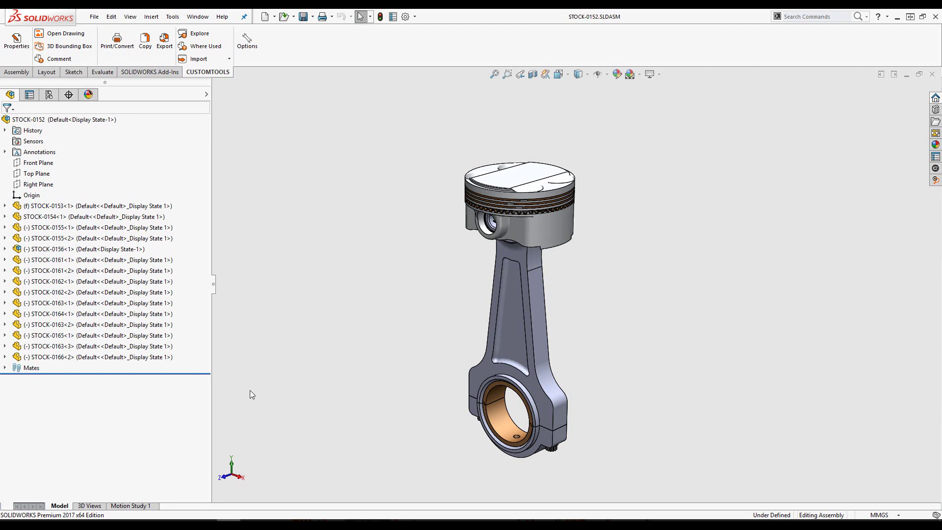
left_click(64, 33)
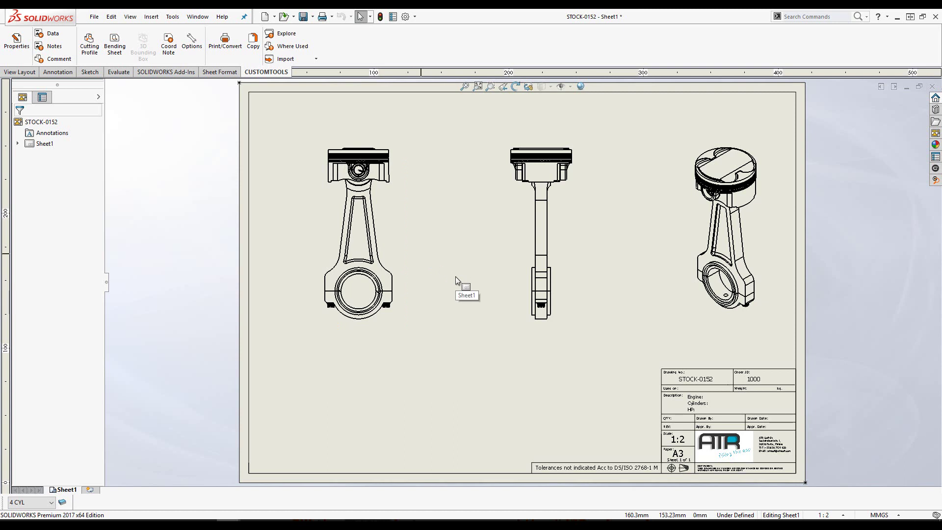
scroll(737, 418, "down", 2)
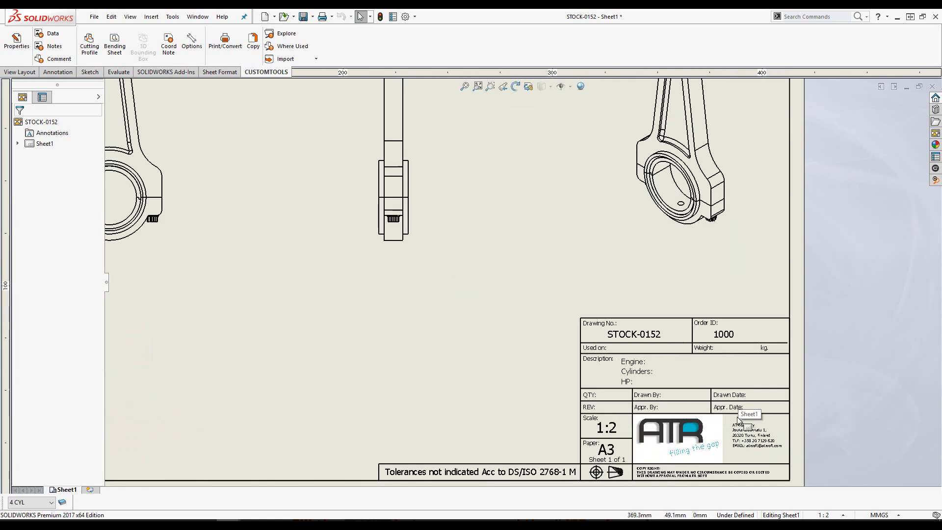
scroll(737, 418, "down", 2)
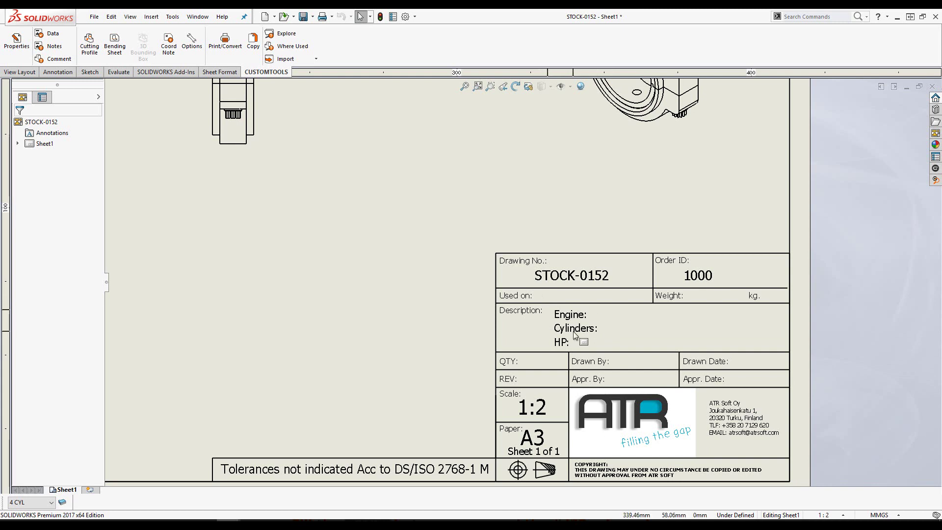
left_click(321, 325)
key("f")
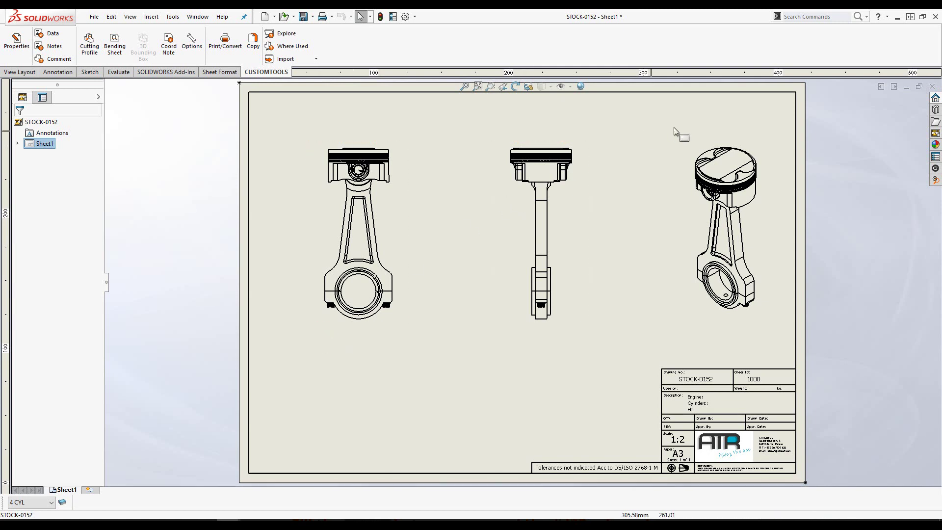
left_click(932, 86)
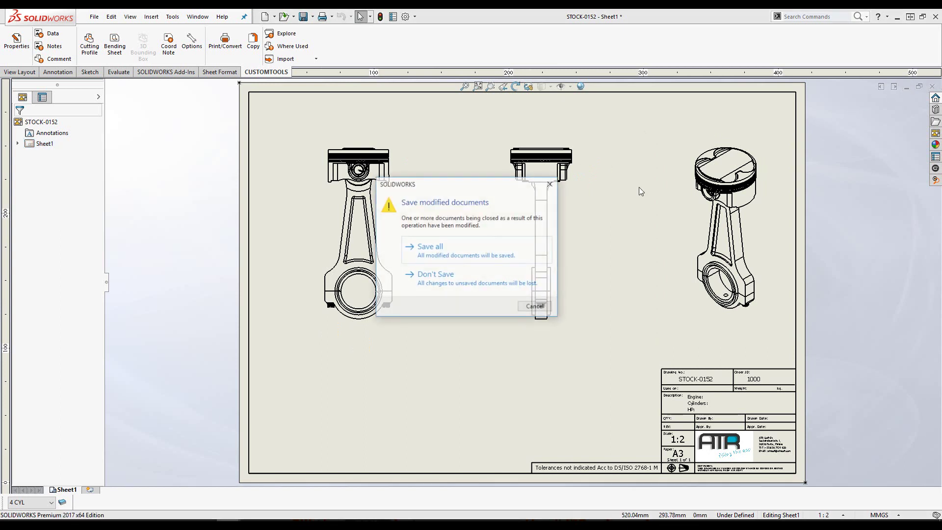
Close the drawing without saving and open the assembly's custom entity data window.
left_click(447, 279)
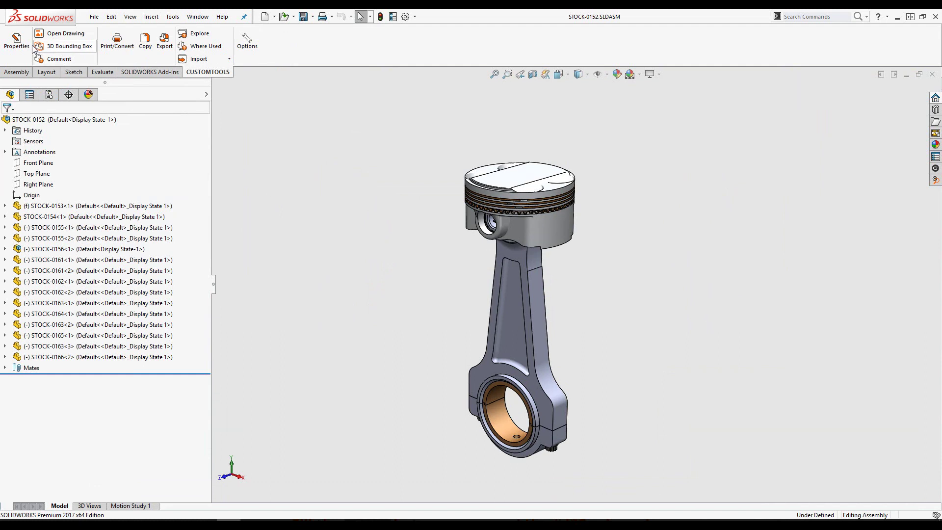
left_click(17, 41)
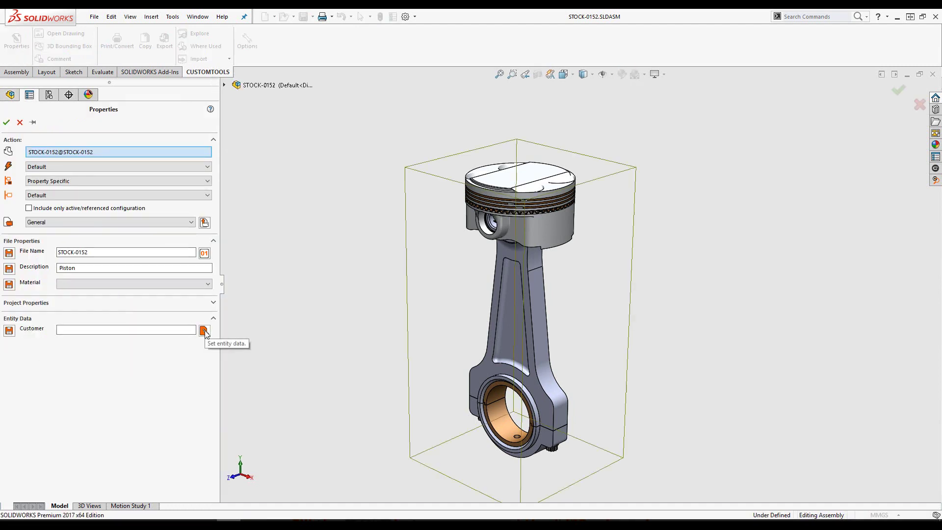
left_click(205, 332)
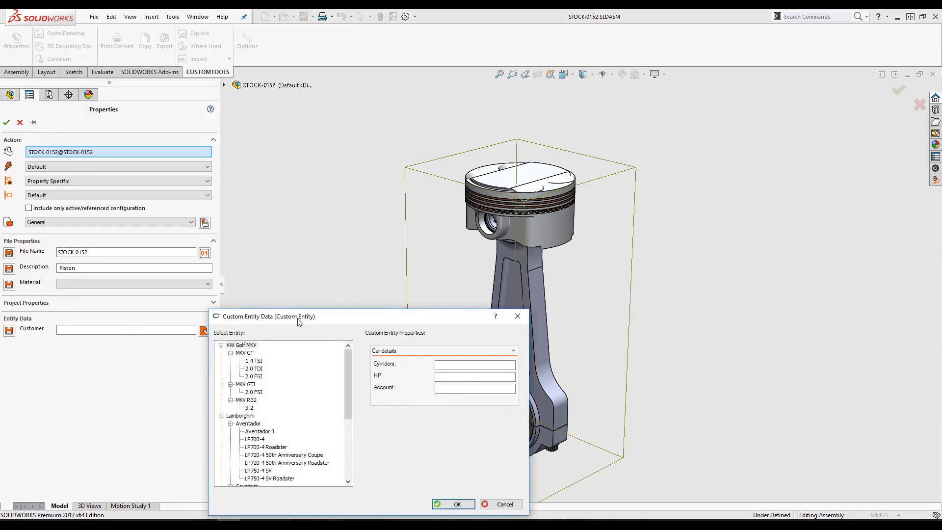
left_click_drag(305, 317, 304, 195)
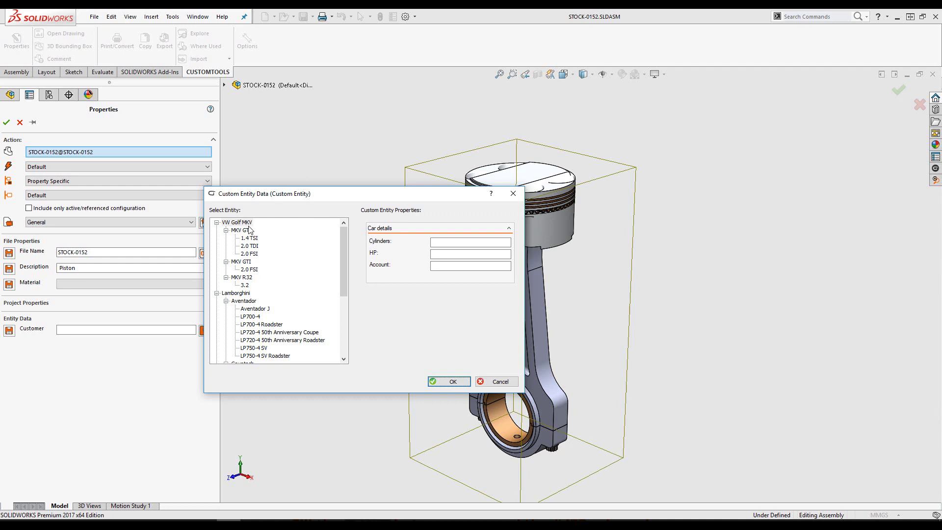
Compare the car details of the Golf engine variants: MKV GTI 2.0 FSI, 1.4 TSI and 3.2.
left_click(251, 270)
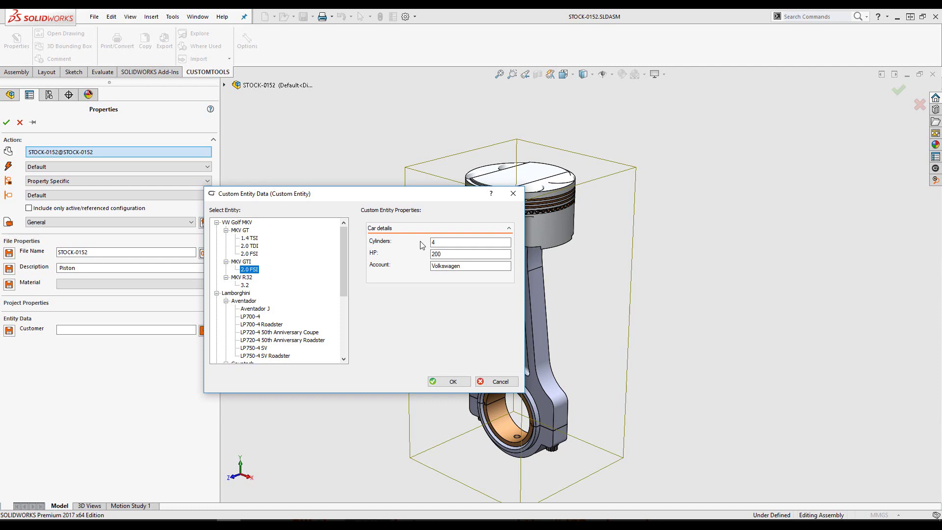
left_click(254, 239)
left_click(253, 245)
left_click(255, 254)
left_click(253, 269)
left_click(247, 285)
left_click(254, 239)
Set HP to 125 and the account to Volkswagen, then confirm the car details.
left_click(444, 255)
type("125")
left_click(443, 264)
type("Vol")
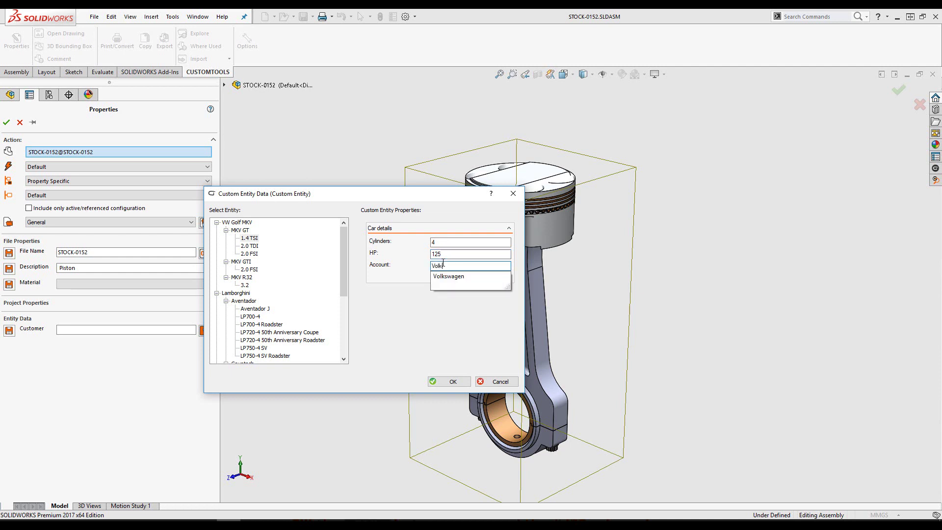
type("k")
left_click(451, 280)
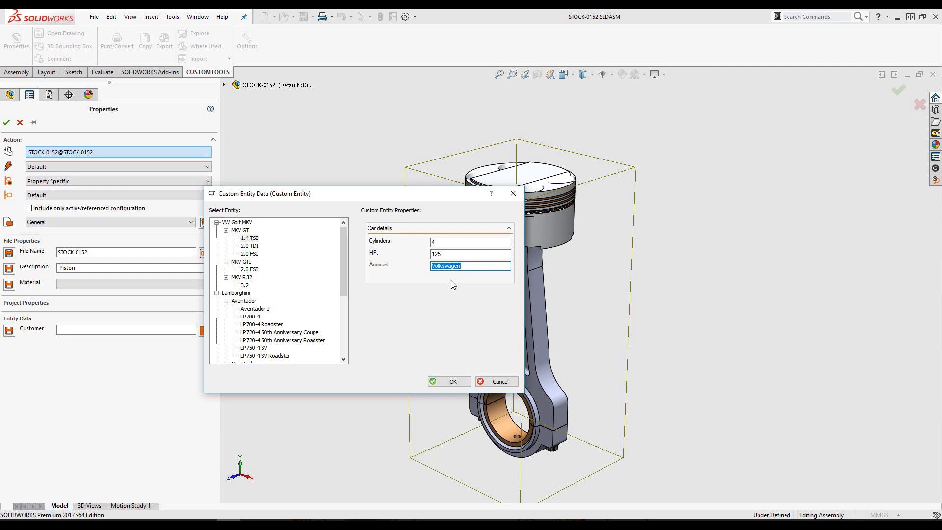
left_click(450, 382)
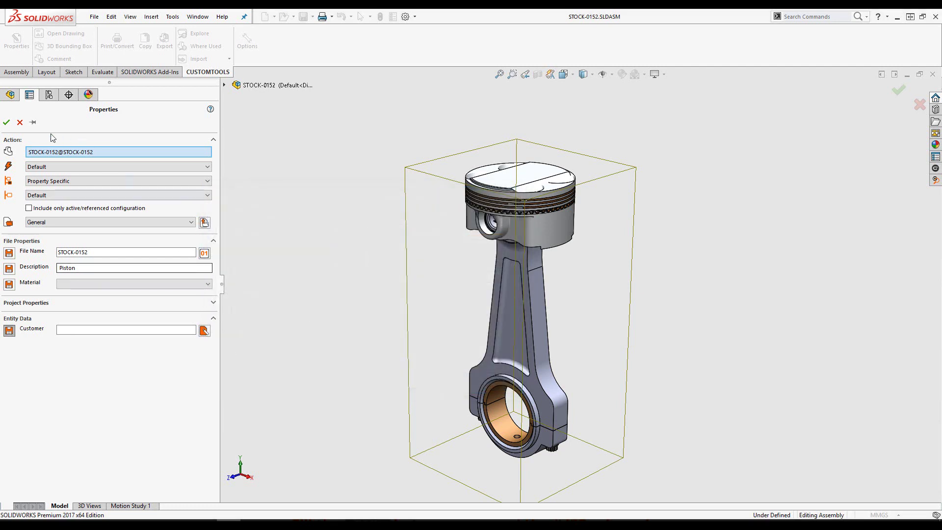
Apply and save the assembly properties, then enable the PDF rule in batch conversion.
left_click(6, 122)
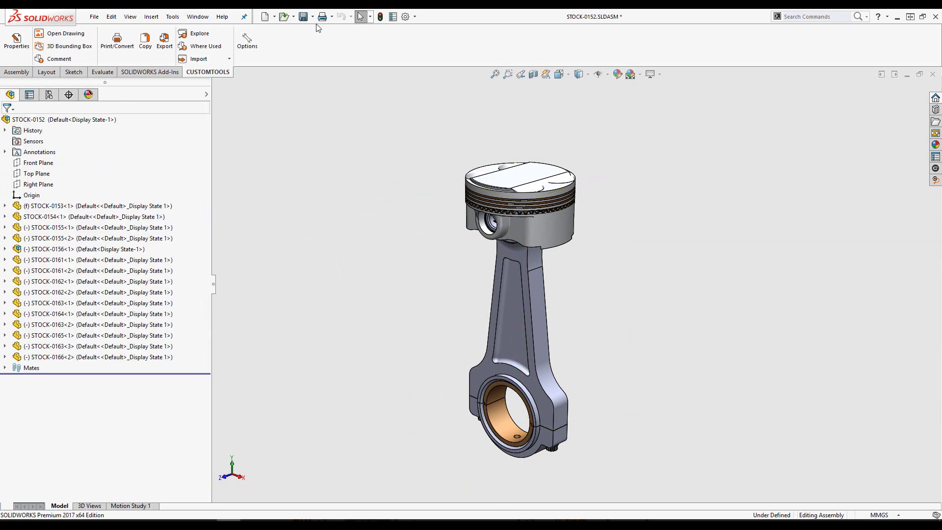
left_click(303, 16)
left_click(124, 48)
left_click(225, 129)
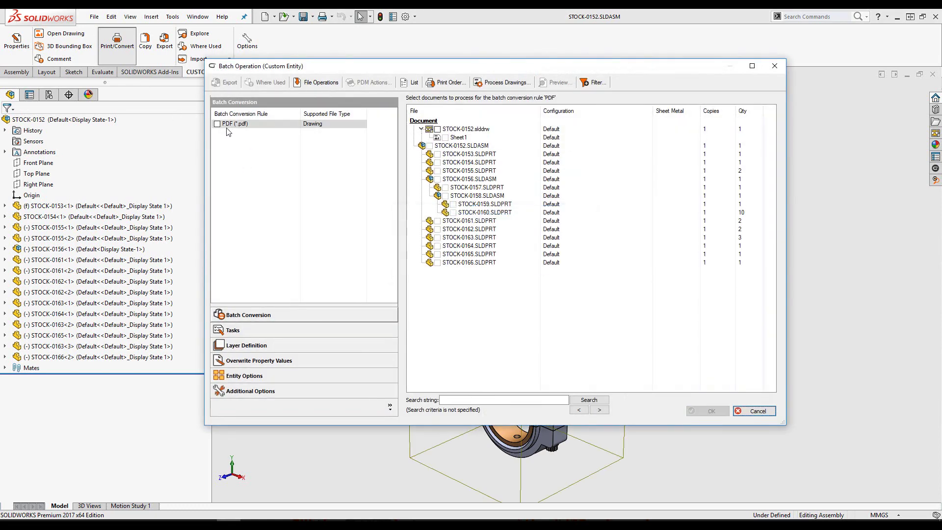
left_click(217, 124)
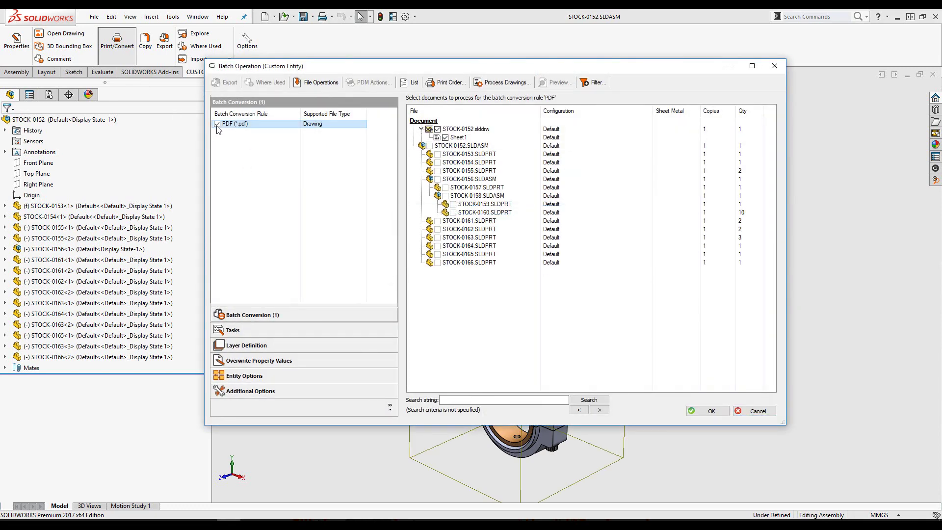
Batch-export the drawing to PDF for MKV GTI 2.0 FSI with Order ID 500-55.
left_click(237, 376)
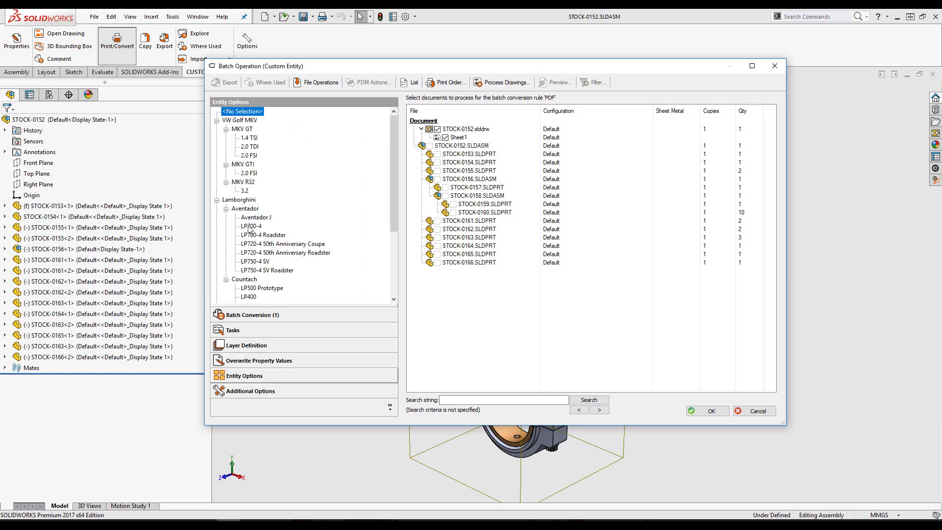
left_click(249, 173)
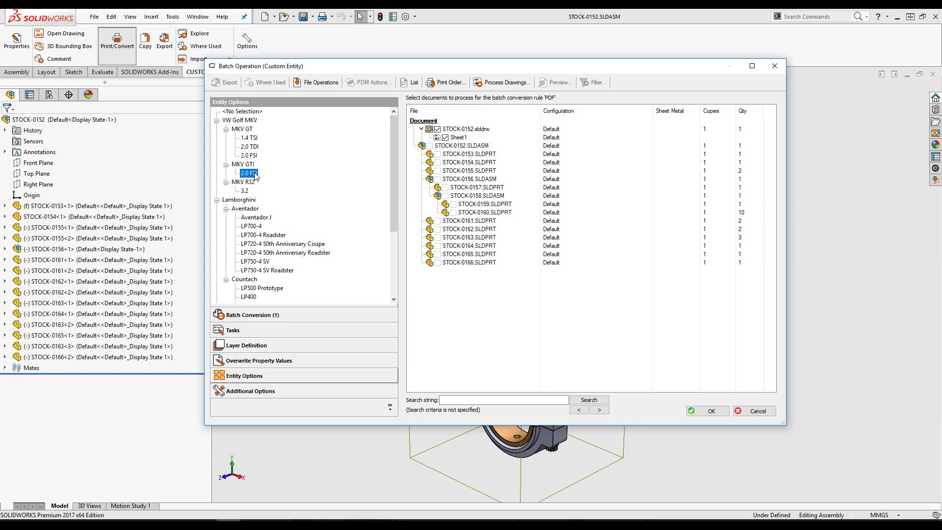
left_click(259, 360)
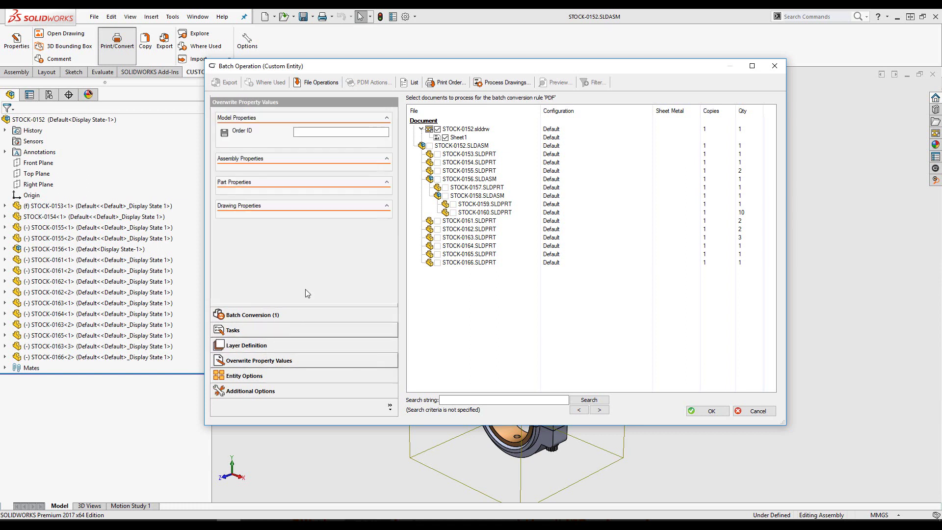
left_click(318, 133)
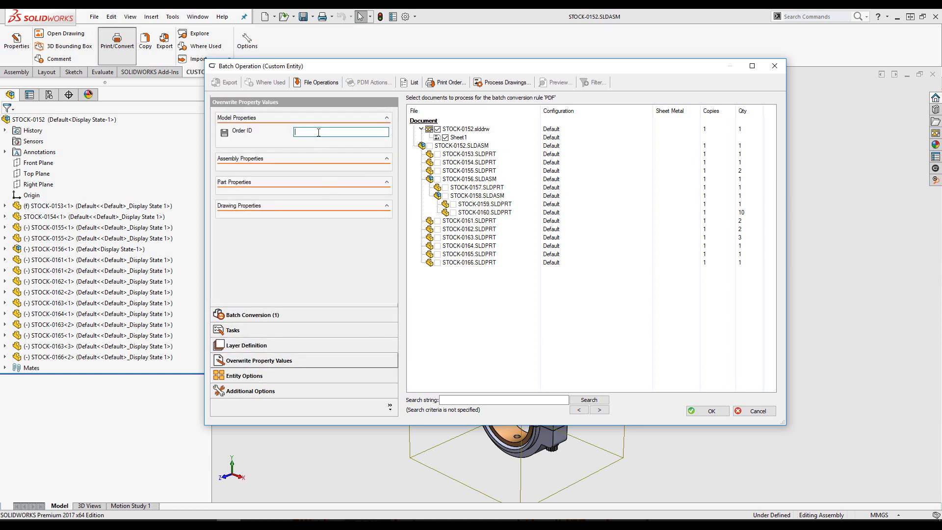
type("500-55")
left_click(710, 411)
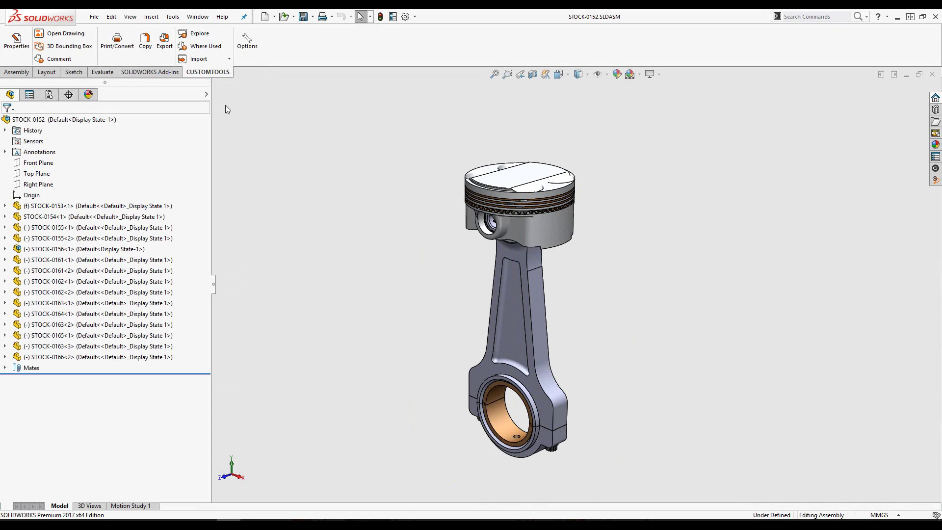
Open STOCK-0152 - 1000.pdf from the assembly folder, check the title block, and close it.
left_click(196, 33)
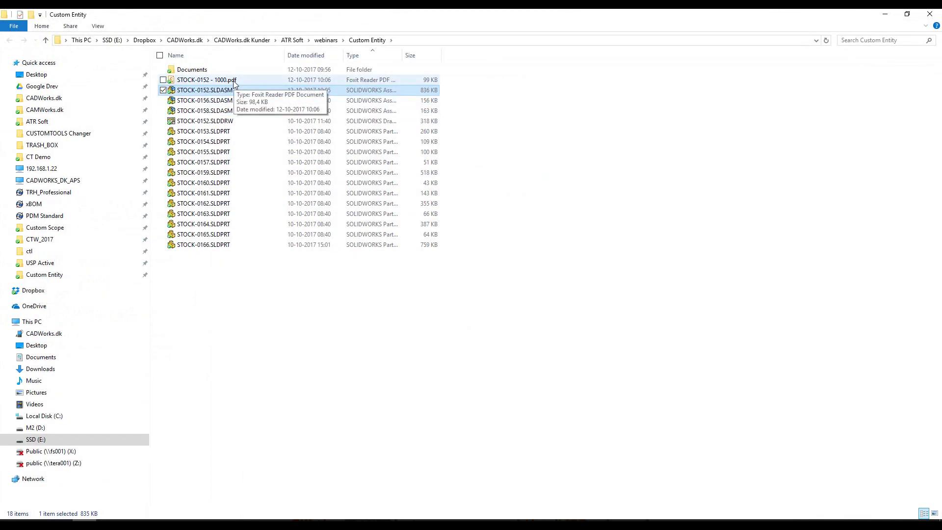
double_click(233, 80)
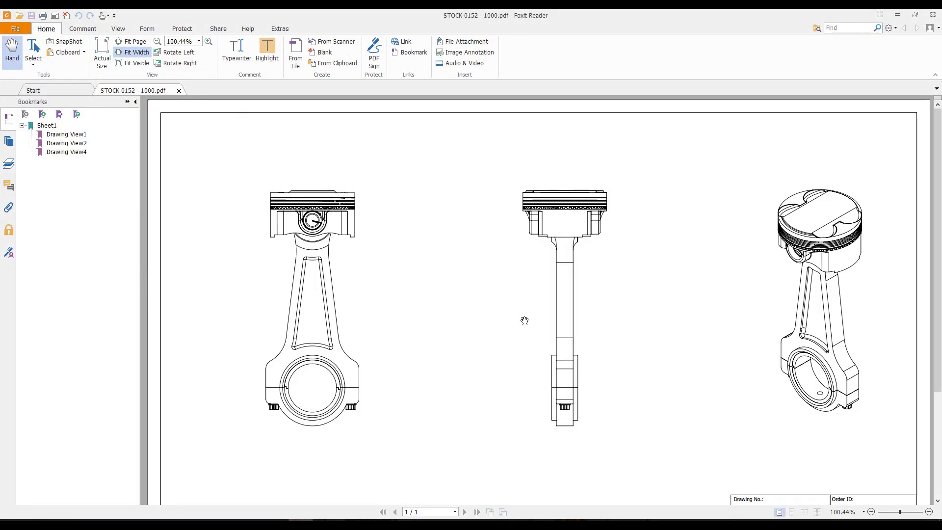
scroll(523, 319, "down", 5)
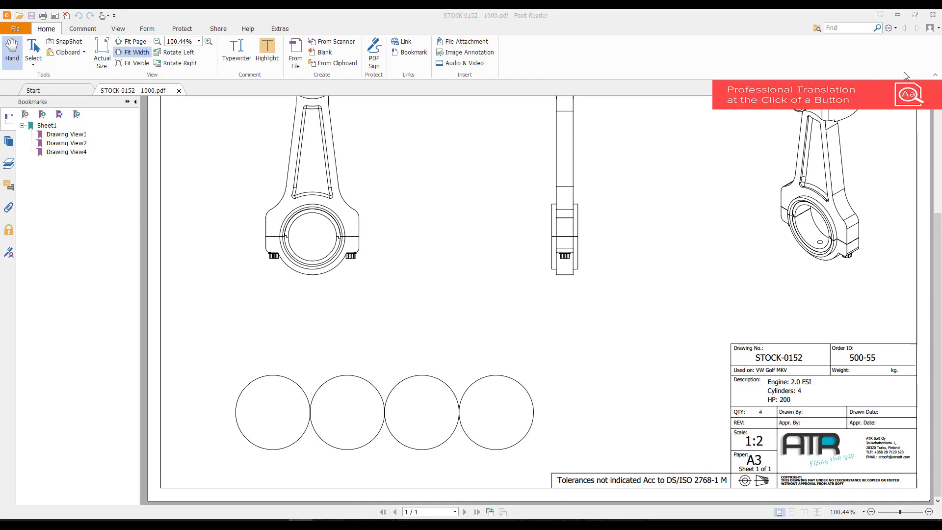
left_click(932, 15)
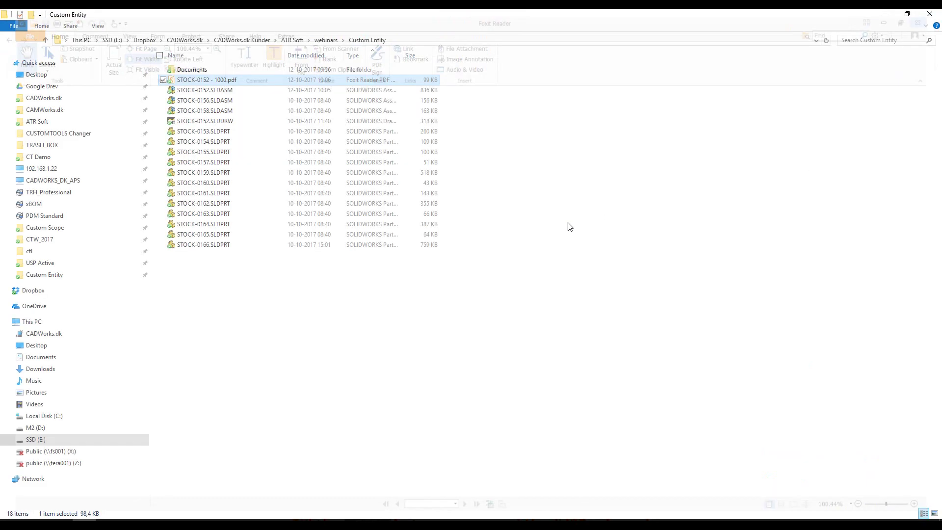
Browse the Custom Entity Settings in CUSTOMTOOLS Options and select Batch Job > Sheet Format Action.
left_click(884, 14)
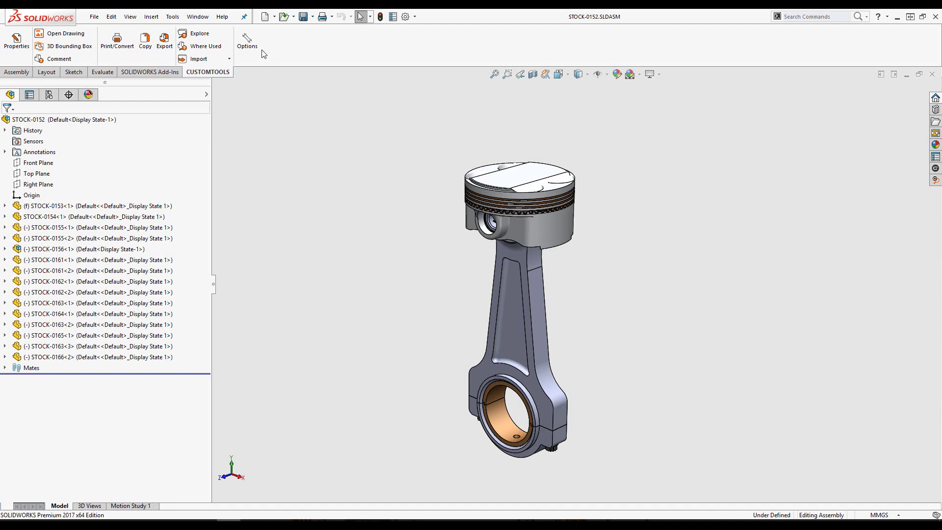
left_click(249, 46)
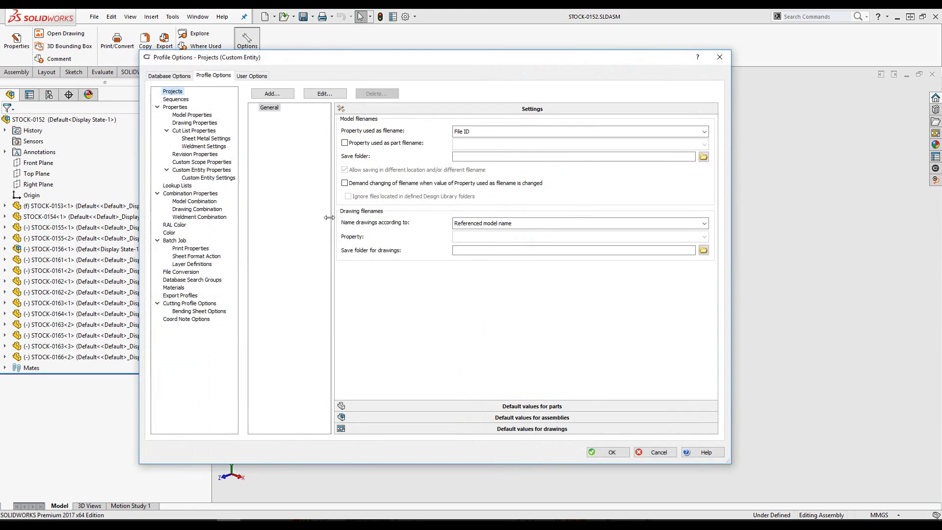
left_click(204, 178)
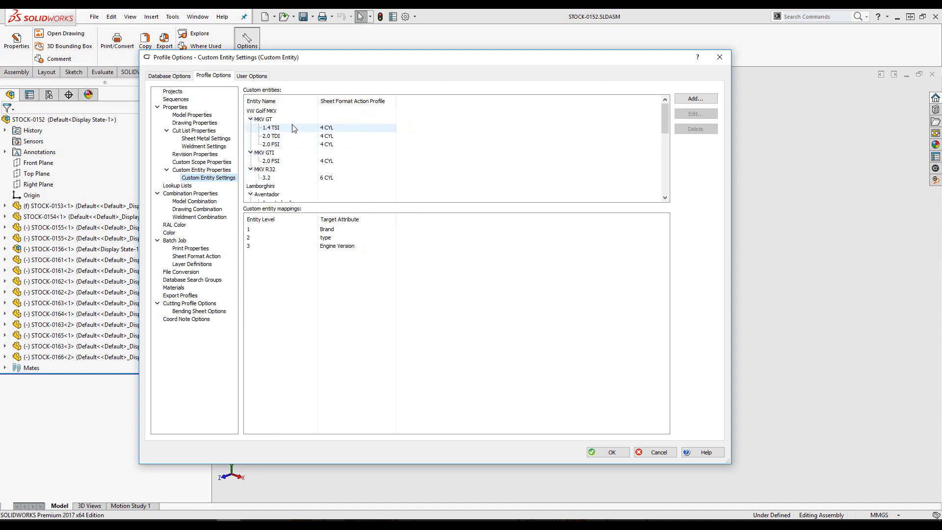
scroll(289, 140, "down", 3)
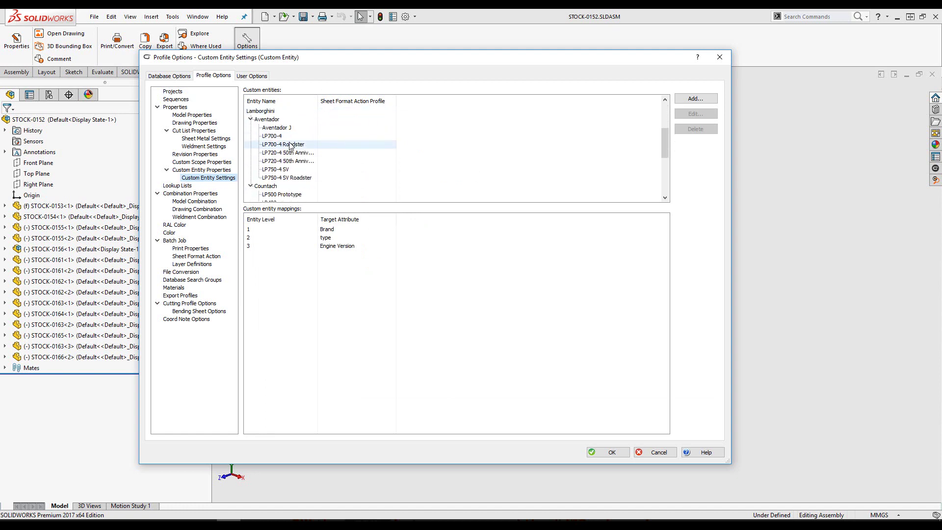
scroll(289, 145, "down", 4)
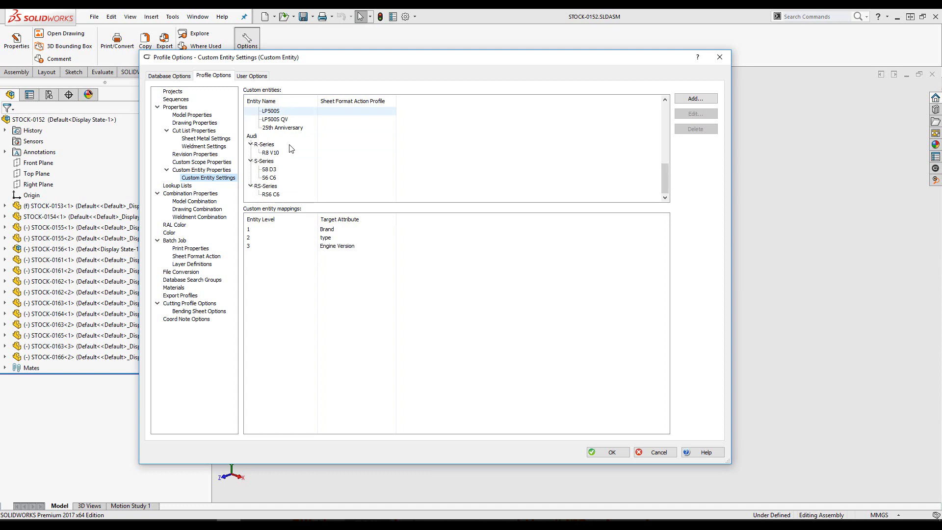
scroll(291, 148, "up", 4)
scroll(293, 156, "down", 4)
scroll(293, 156, "up", 6)
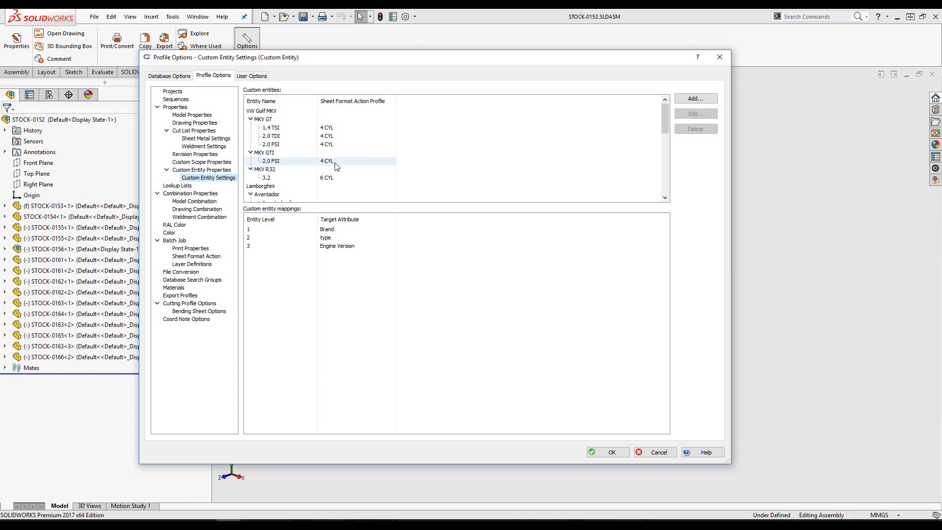
left_click(208, 259)
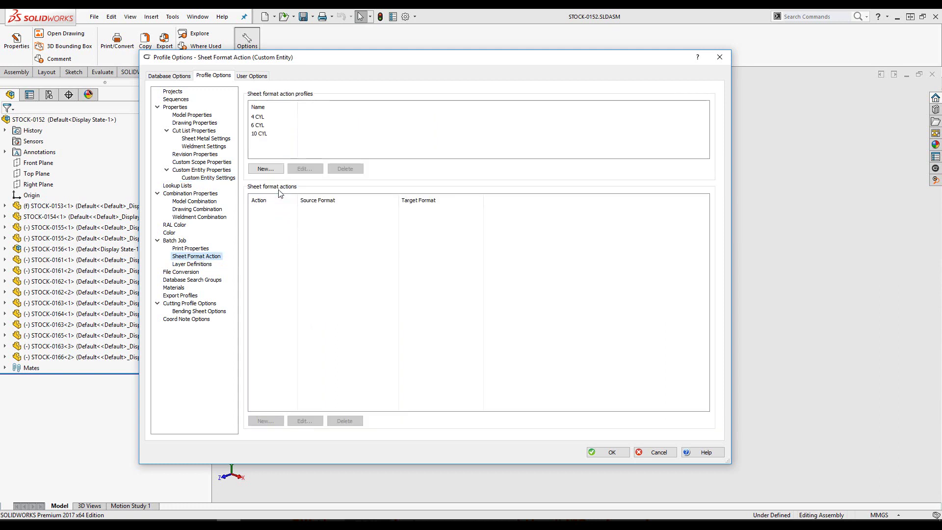
Create a new sheet format action profile named 12 CYL.
left_click(265, 168)
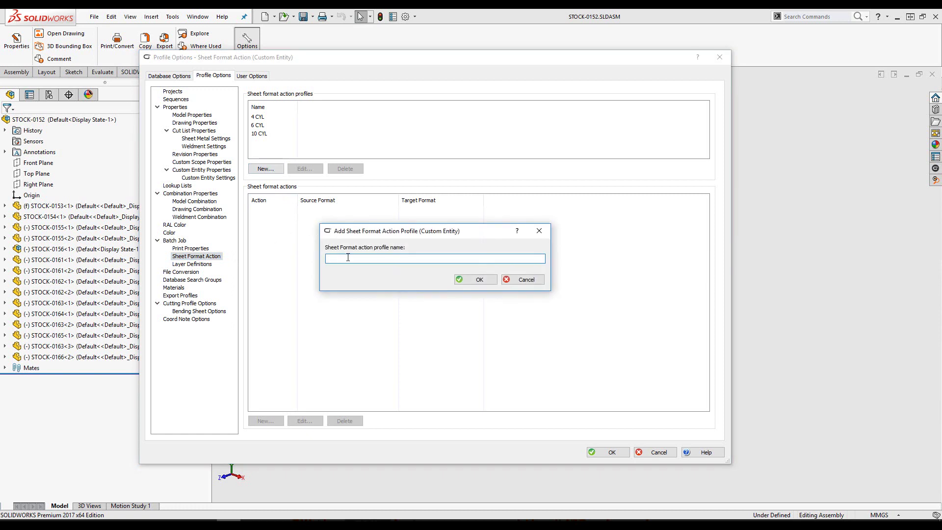
type("12 CYL")
left_click(475, 279)
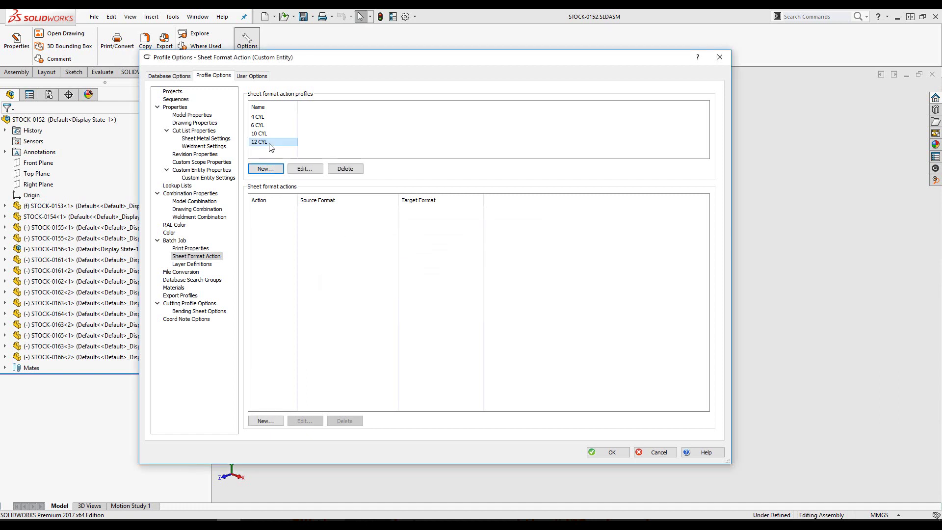
Add a Change sheet format action from PISTON DRW.slddrt to 12 CYL PISTON DRW.slddrt.
left_click(266, 422)
left_click(343, 236)
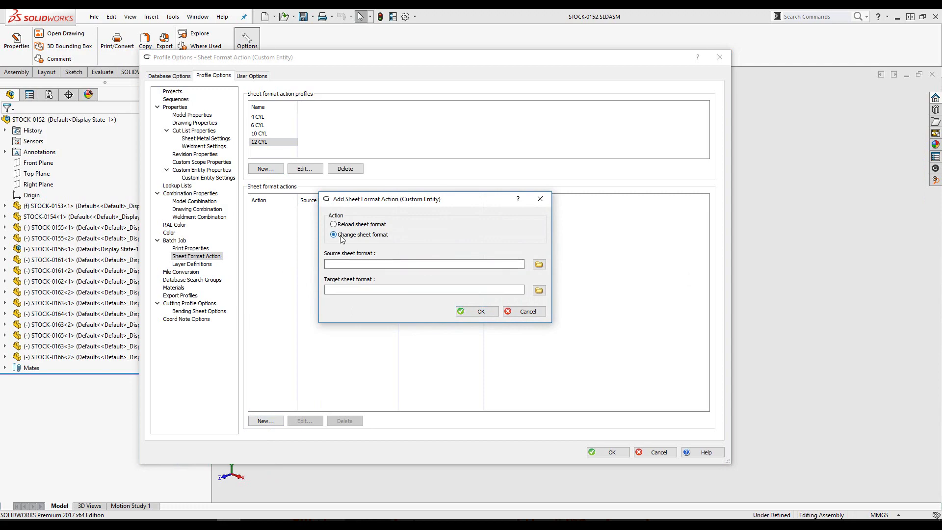
left_click(539, 264)
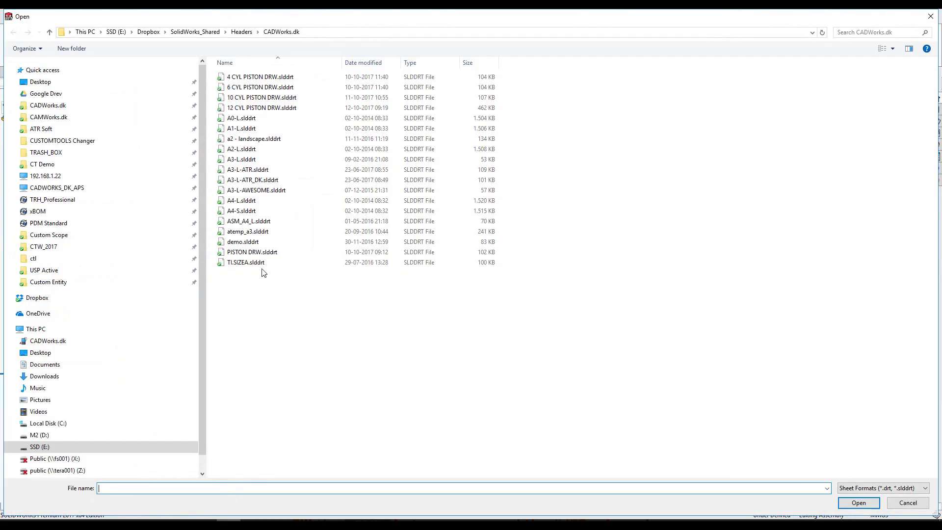
double_click(252, 251)
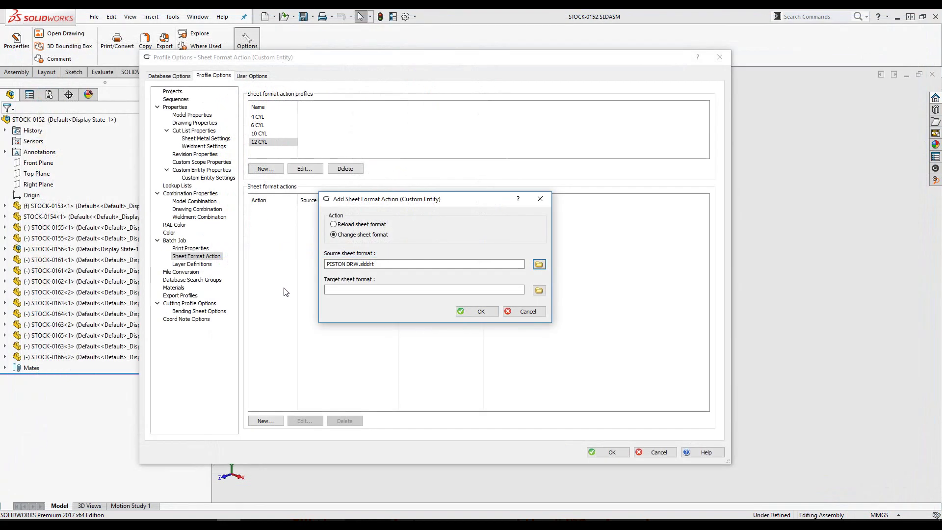
left_click(539, 291)
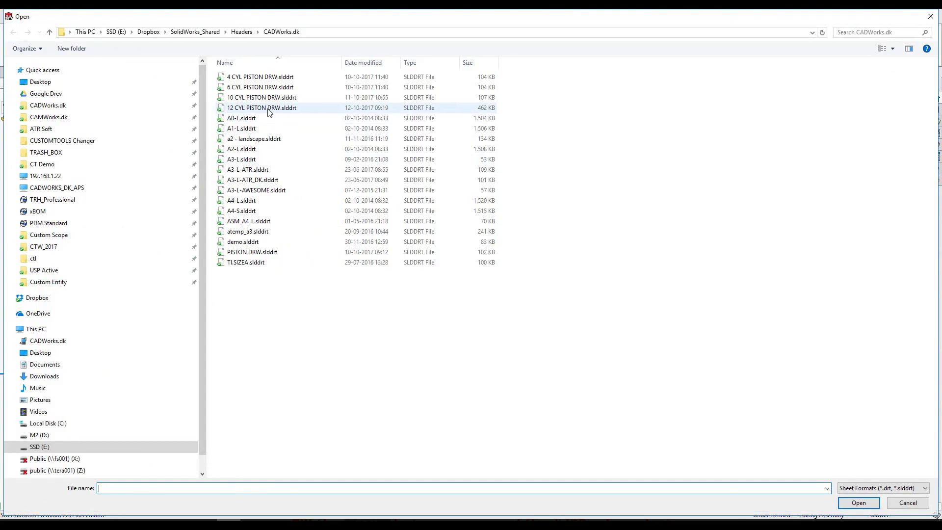
double_click(268, 108)
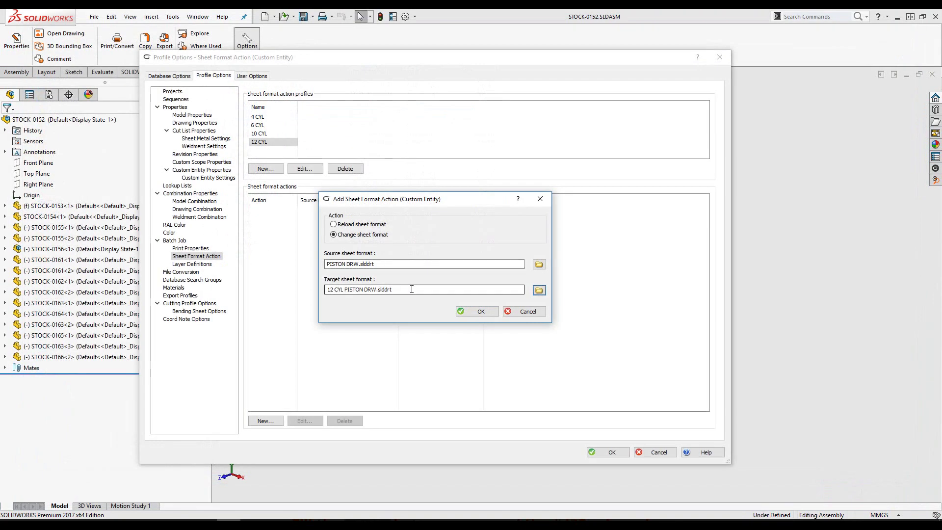
left_click(478, 311)
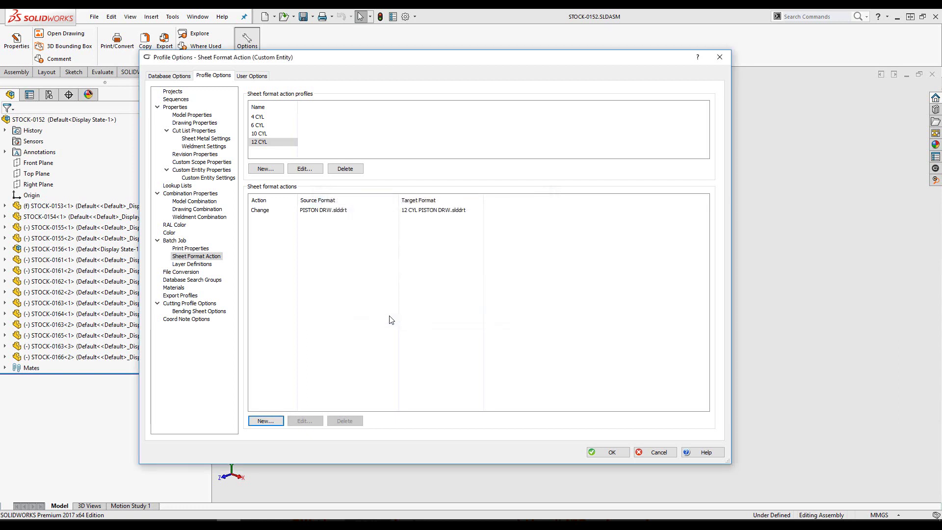
Give the LP700-4 entity the 12 CYL sheet format action profile and save the options.
left_click(205, 179)
scroll(294, 147, "down", 3)
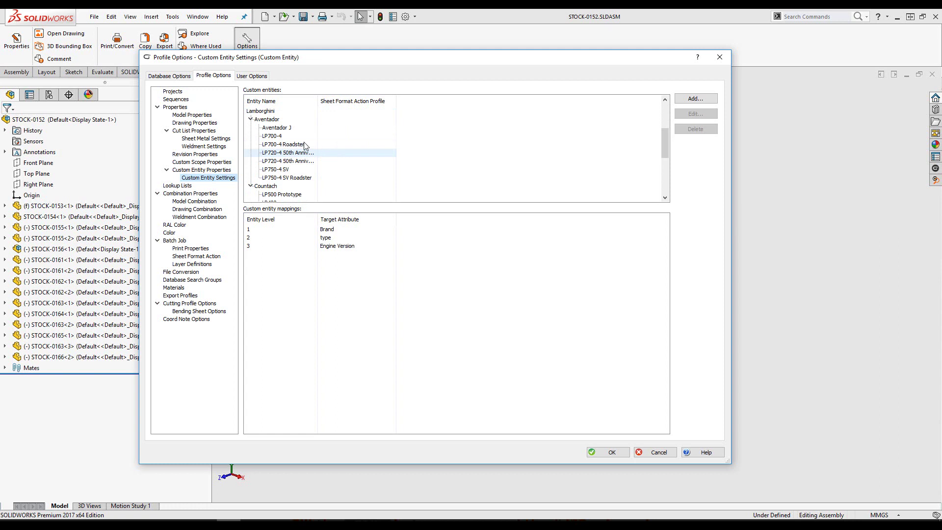
left_click(279, 137)
double_click(279, 137)
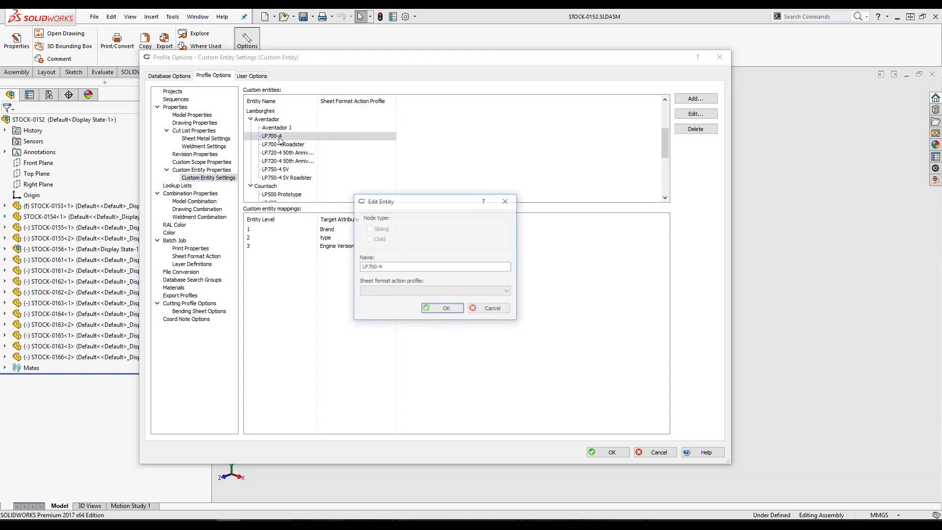
left_click(409, 291)
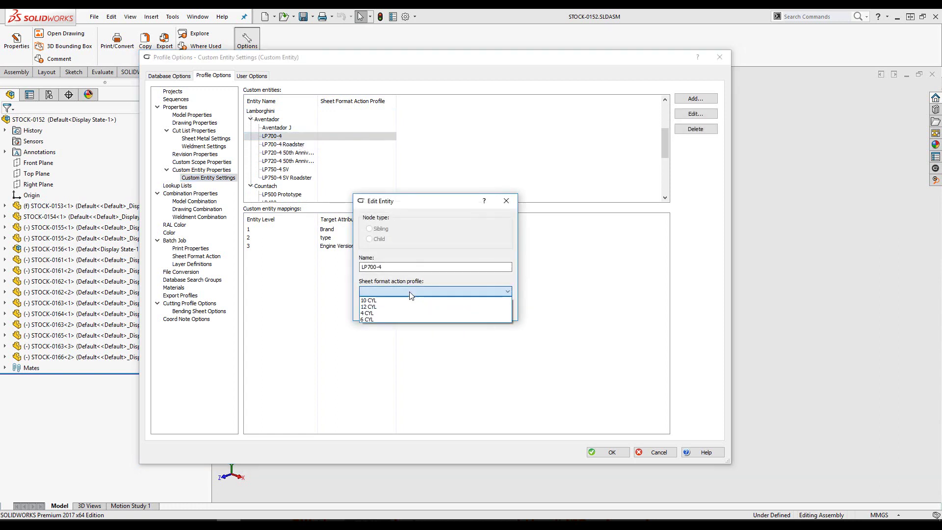
left_click(404, 304)
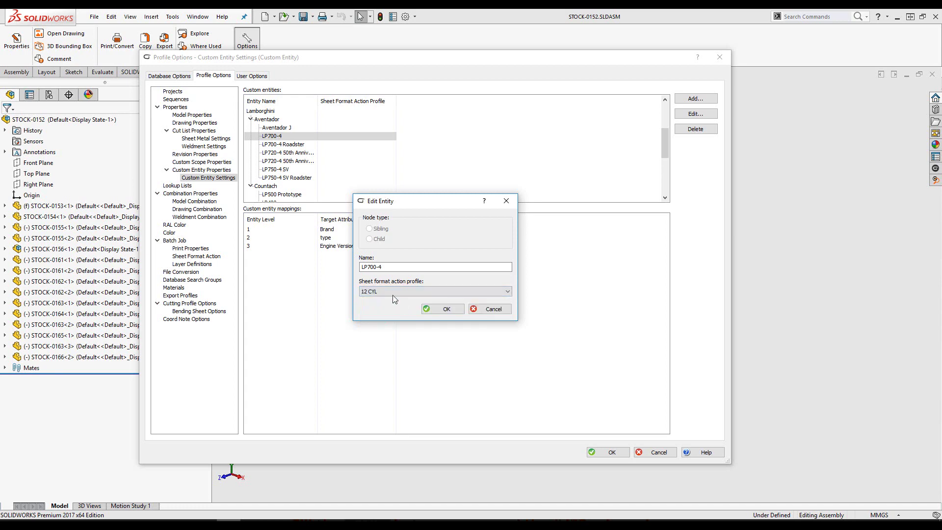
left_click(441, 310)
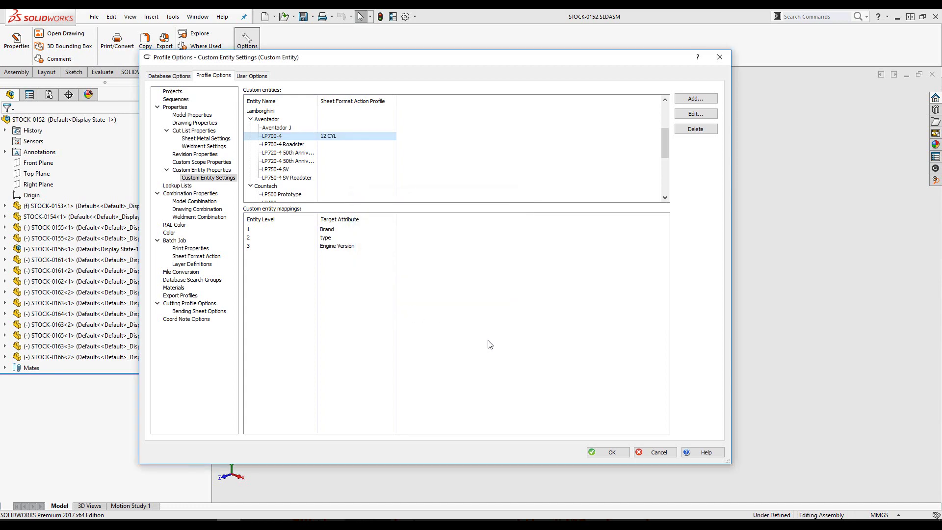
left_click(608, 452)
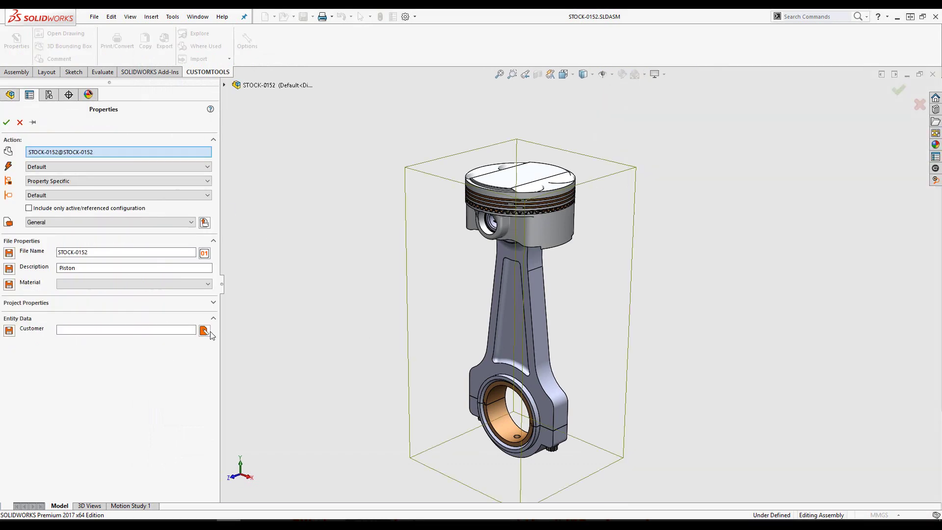
Tag the assembly as LP700-4 with 12 cylinders, 700 HP, account AUDI AG, and apply.
left_click(204, 331)
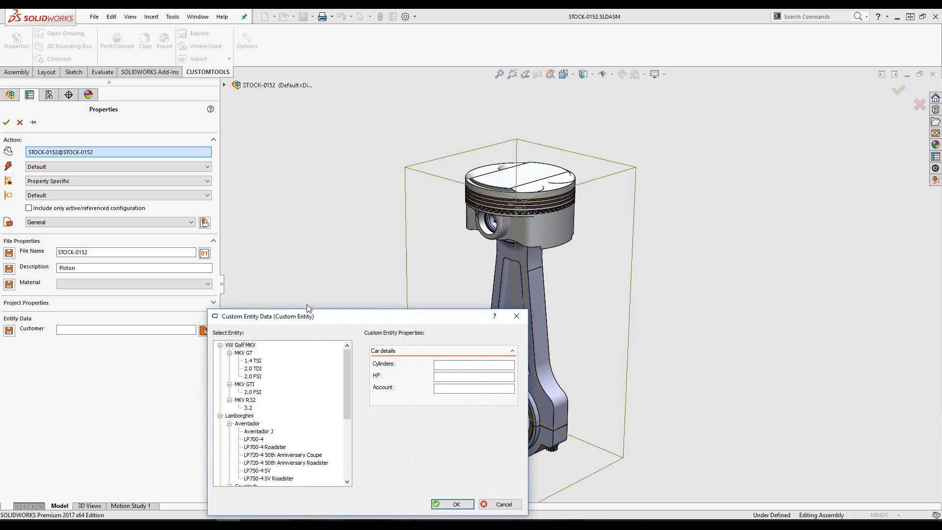
left_click(238, 332)
left_click(444, 256)
type("12")
left_click(430, 267)
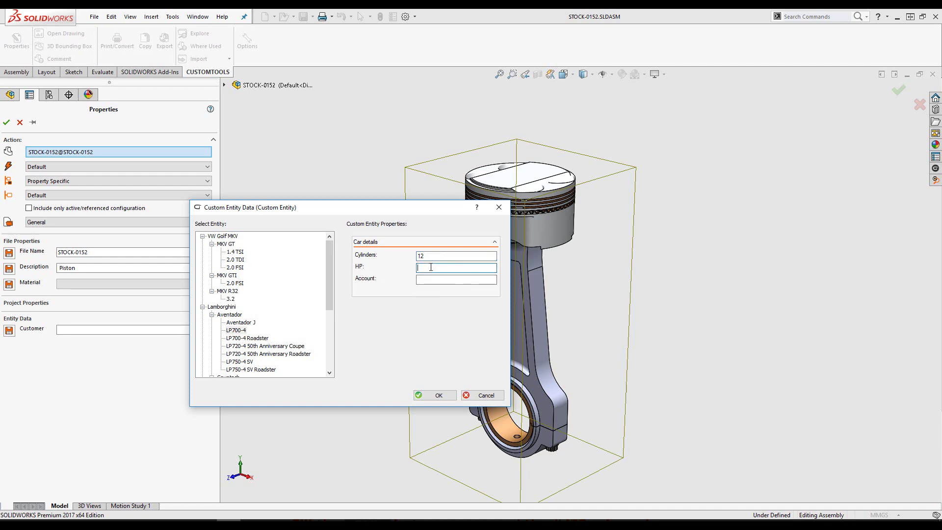
type("700")
left_click(445, 277)
type("AUDI AG")
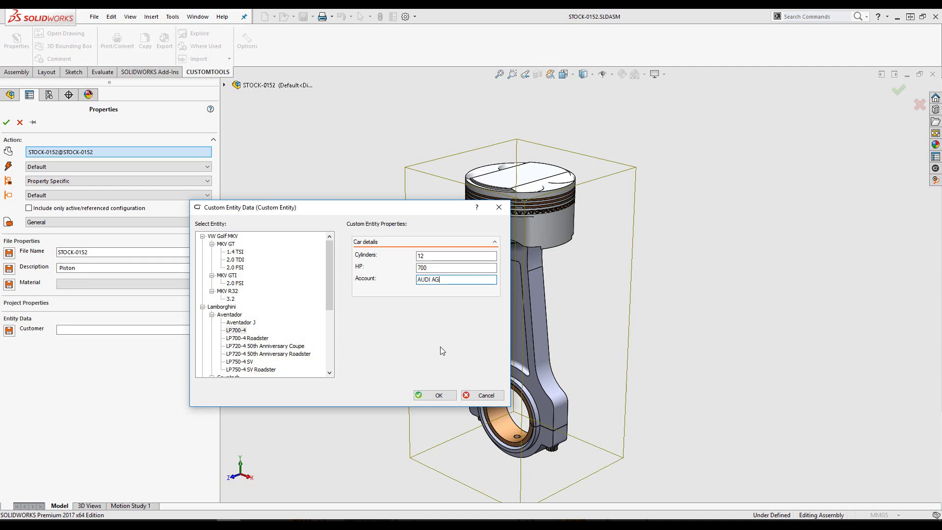
left_click(443, 395)
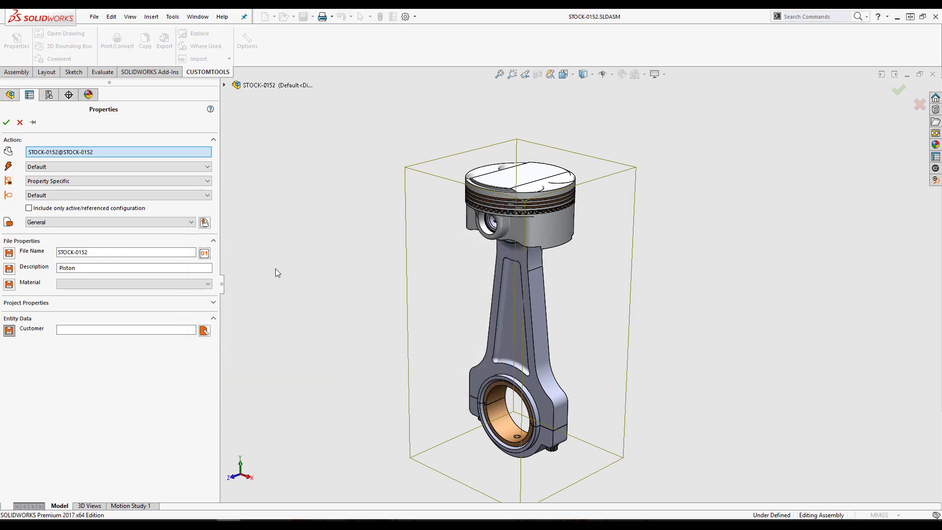
left_click(6, 123)
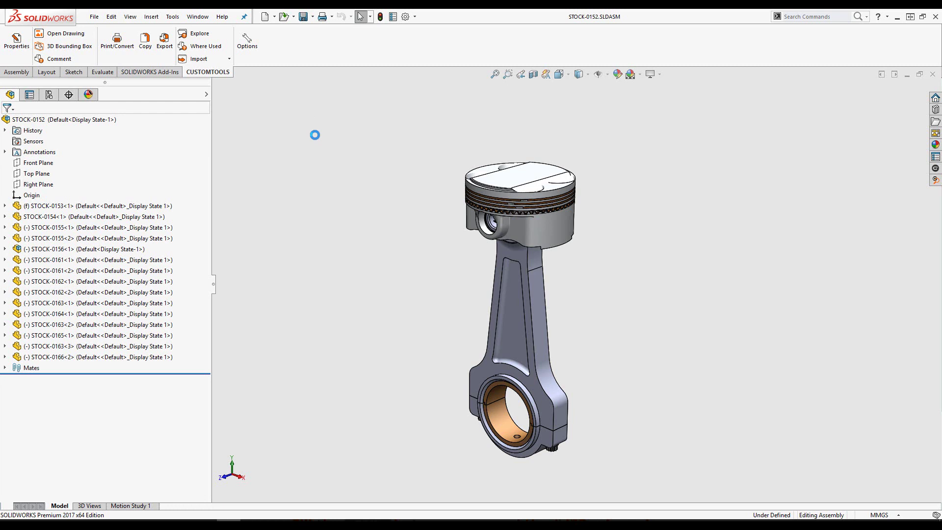
In batch conversion, select the PDF rule and the LP700-4 entity.
left_click(119, 45)
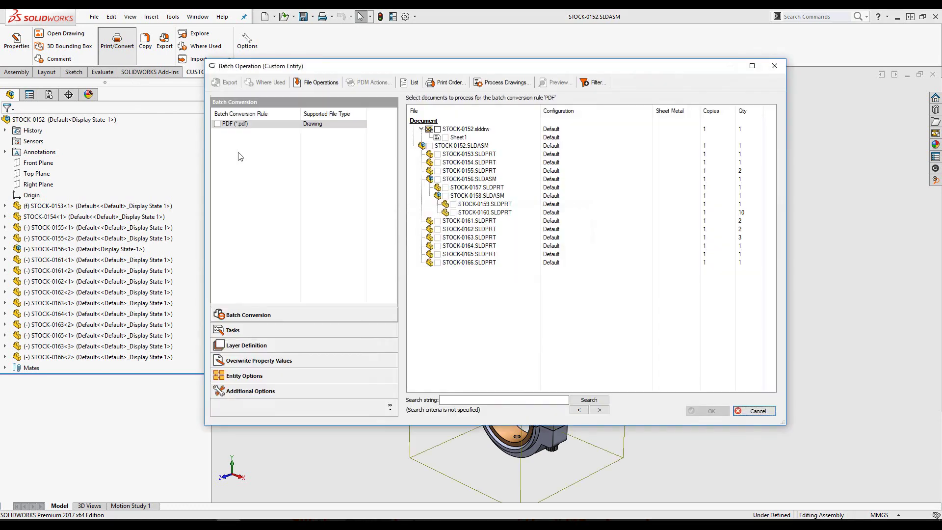
left_click(217, 123)
left_click(244, 376)
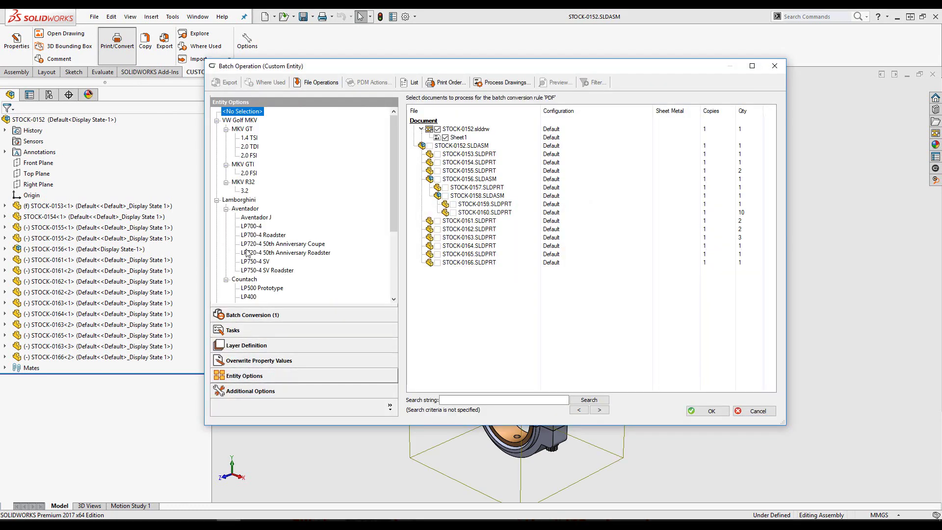
left_click(254, 226)
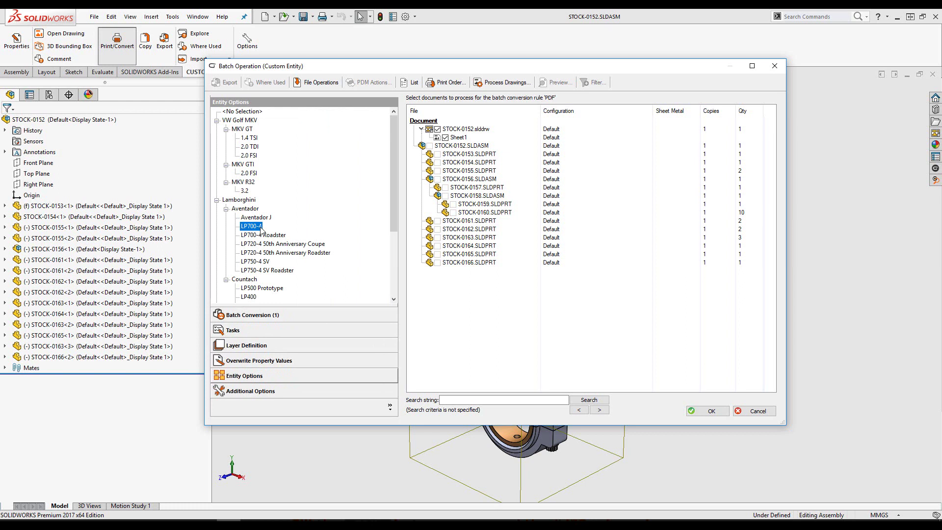
left_click(256, 346)
left_click(260, 360)
Overwrite Order ID with 855, run the conversion, and open STOCK-0152 - 1000.pdf.
left_click(318, 132)
type("855")
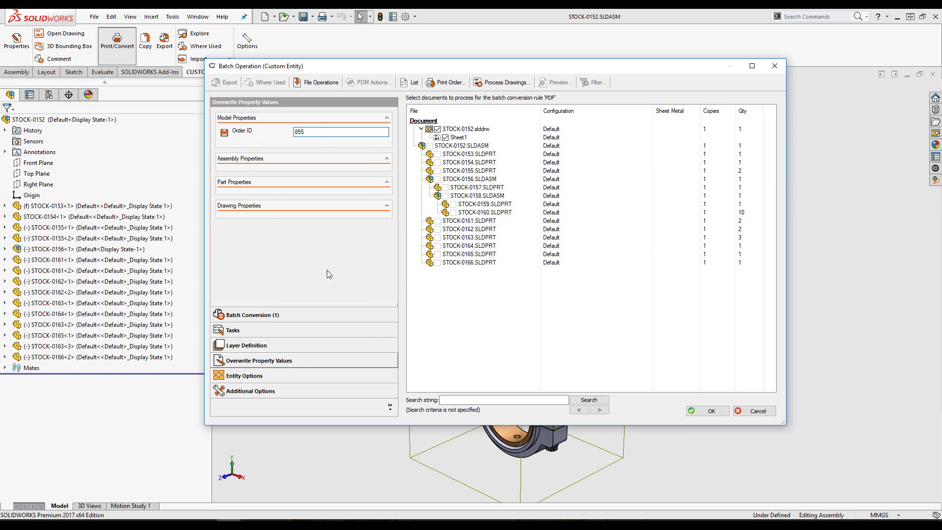
left_click(301, 391)
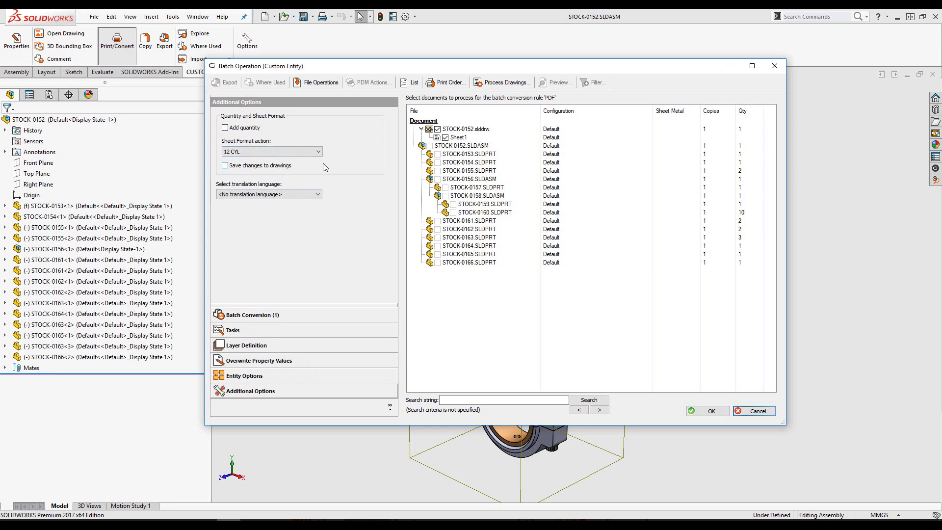
left_click(712, 410)
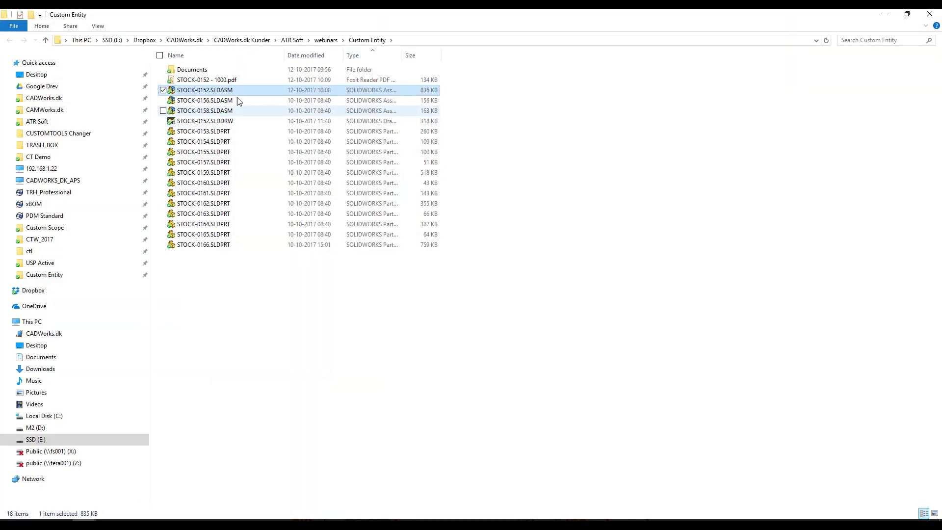
double_click(223, 81)
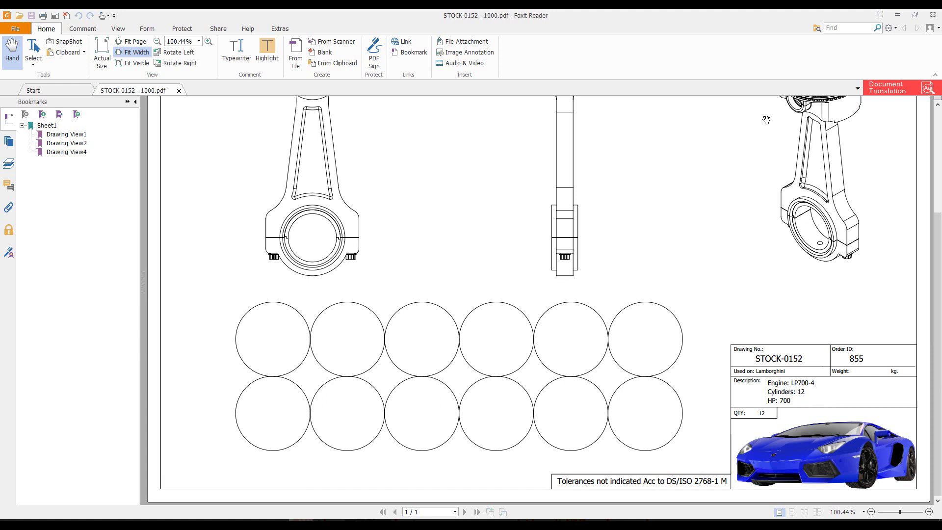
Close the reviewed LP700-4 PDF drawing in Foxit Reader.
left_click(932, 15)
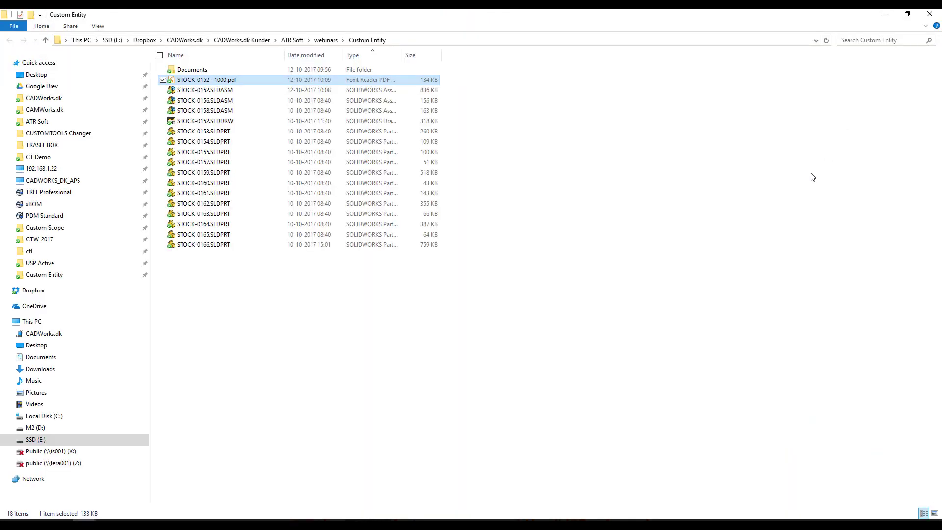
Back in the assembly, run a CUSTOMTOOLS free search for 's' and dismiss the empty results.
left_click(884, 14)
left_click(934, 181)
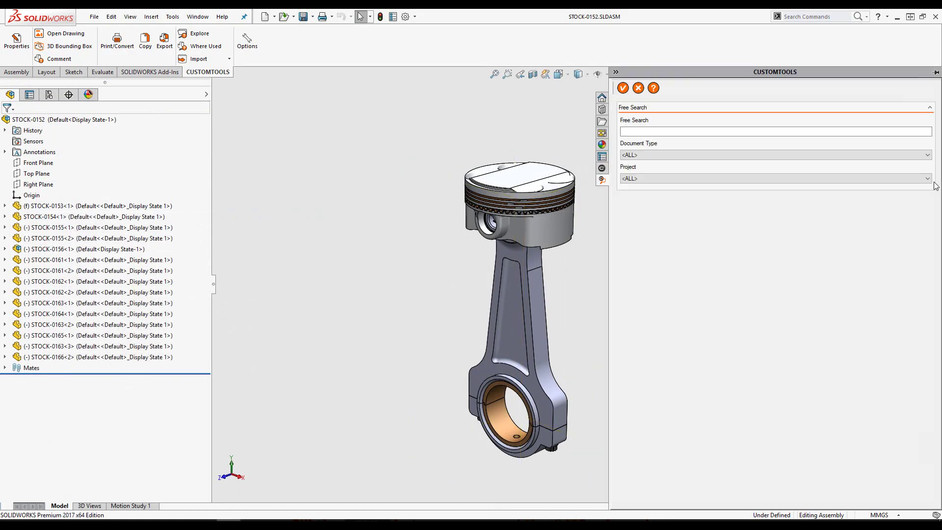
left_click(653, 131)
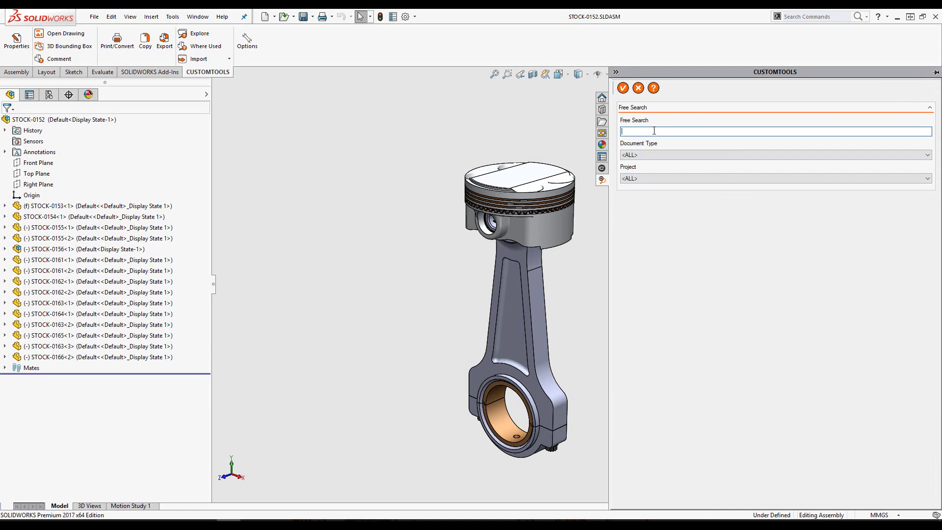
type("s")
key("Return")
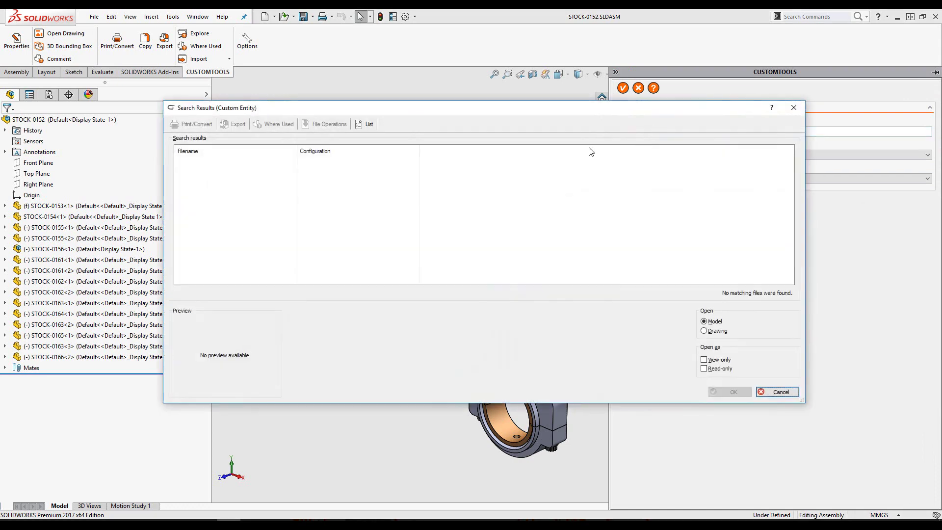
left_click(793, 107)
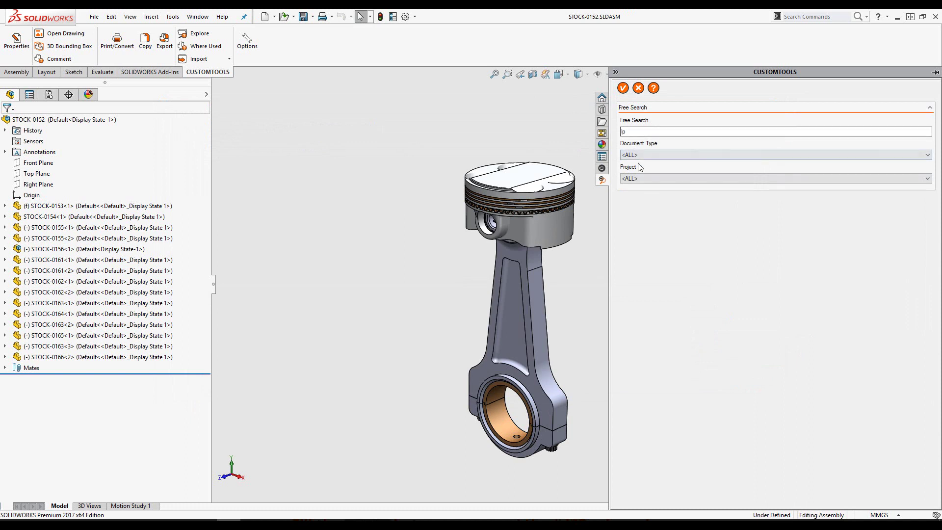